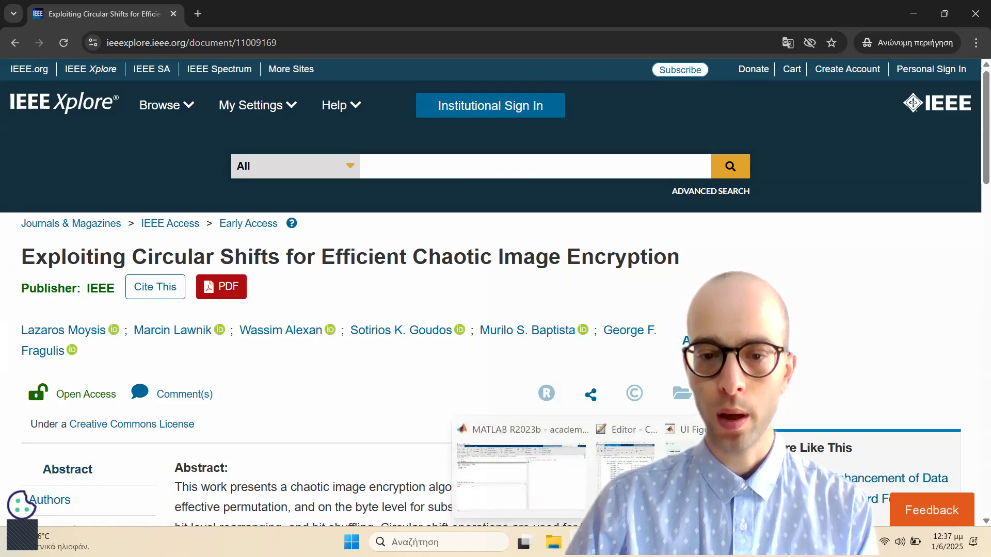
Step: Switch from the IEEE Xplore chaotic encryption paper to the MATLAB R2023b desktop
{"action": "left_click", "coordinate": [575, 506]}
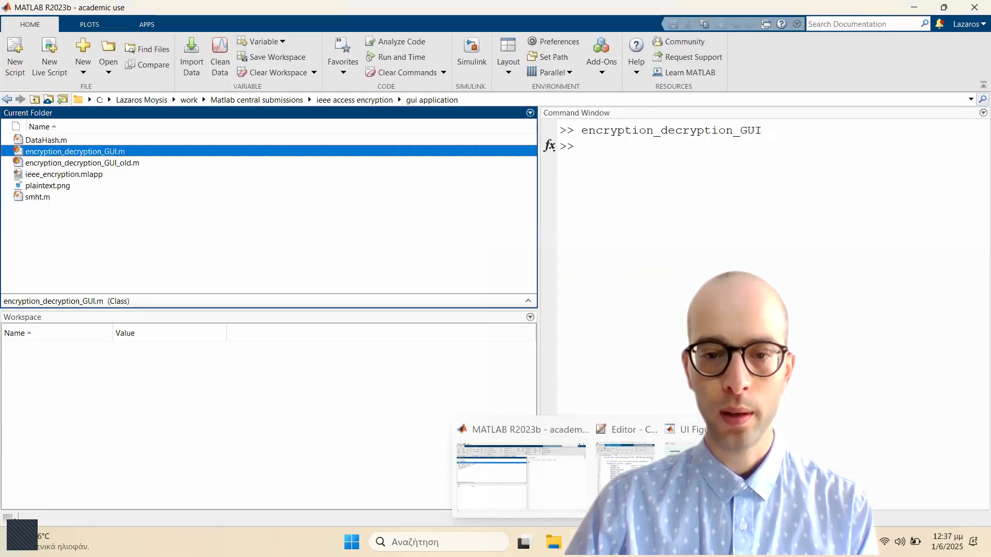
Step: Load the plaintext peppers image file as the original image in the encryption app
{"action": "left_click", "coordinate": [744, 464]}
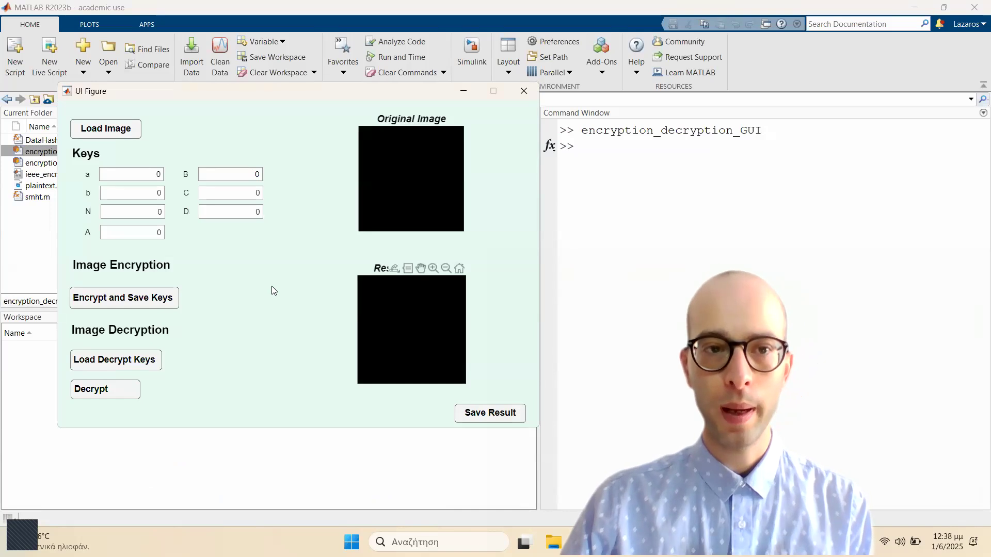
{"action": "left_click_drag", "start_coordinate": [281, 98], "coordinate": [267, 91]}
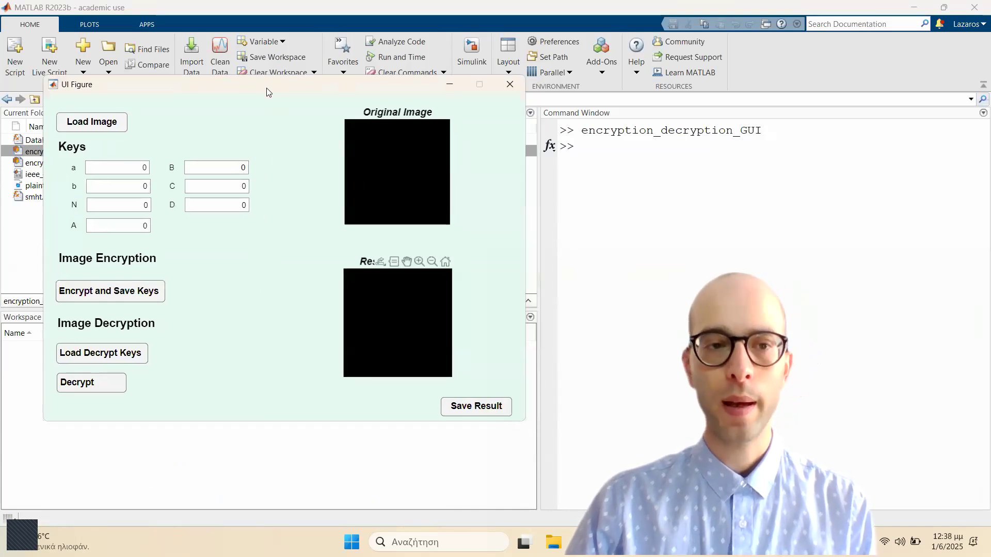
{"action": "left_click", "coordinate": [125, 124]}
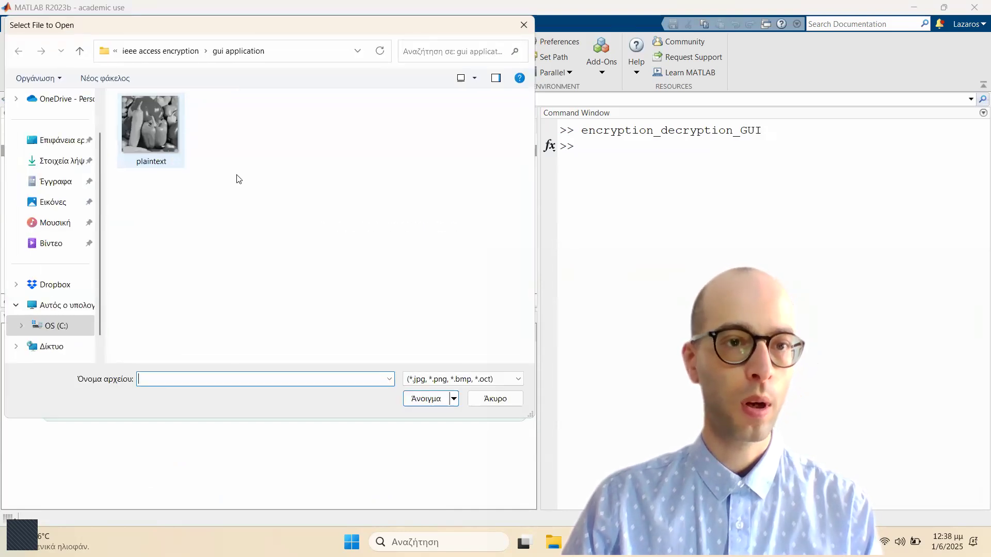
{"action": "left_click", "coordinate": [167, 125]}
{"action": "left_click", "coordinate": [428, 399]}
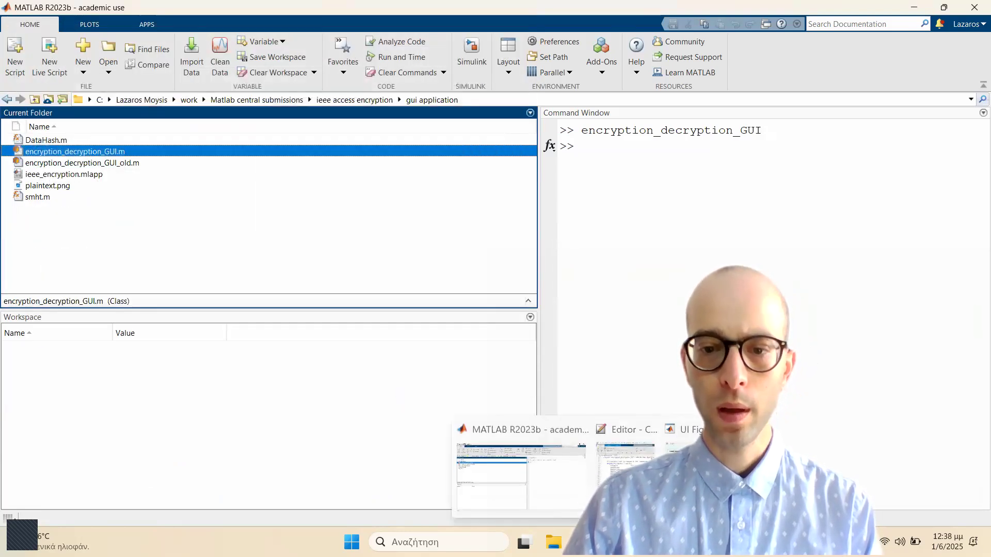
{"action": "left_click", "coordinate": [599, 460]}
{"action": "left_click", "coordinate": [150, 168]}
Step: Enter keys a=5, b=5, N=1 and A=0.9
{"action": "type", "text": "5"}
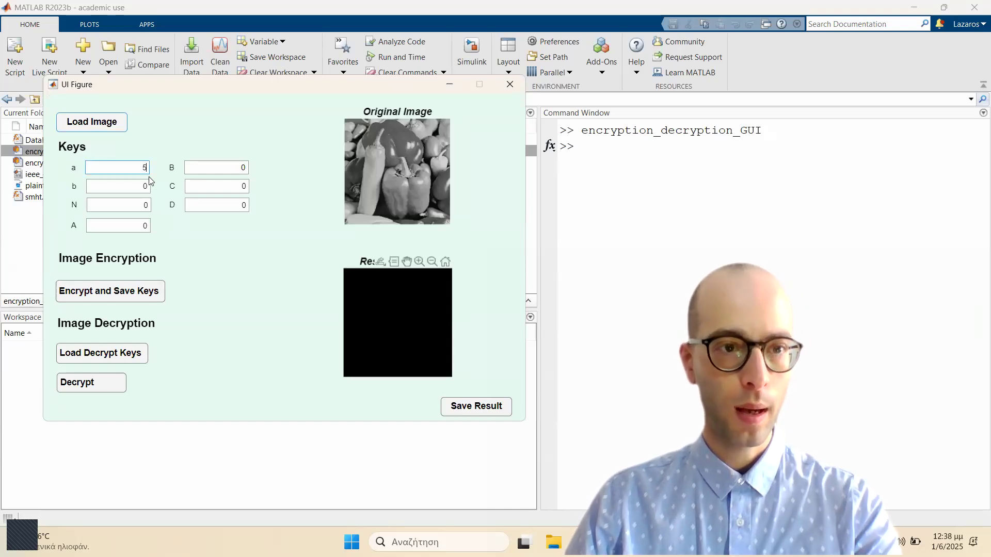
{"action": "left_click", "coordinate": [150, 190]}
{"action": "type", "text": "5"}
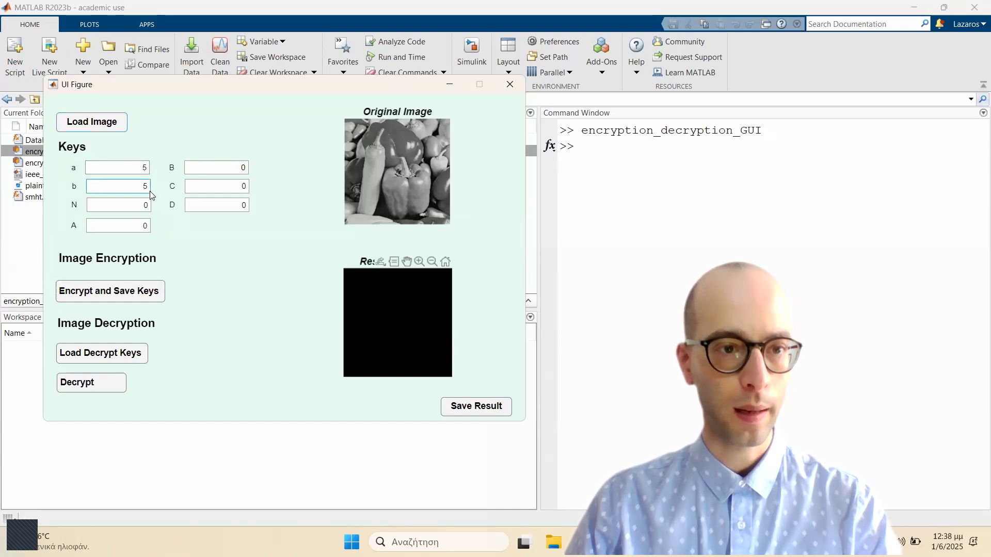
{"action": "left_click", "coordinate": [147, 207]}
{"action": "type", "text": "1"}
{"action": "left_click", "coordinate": [147, 226]}
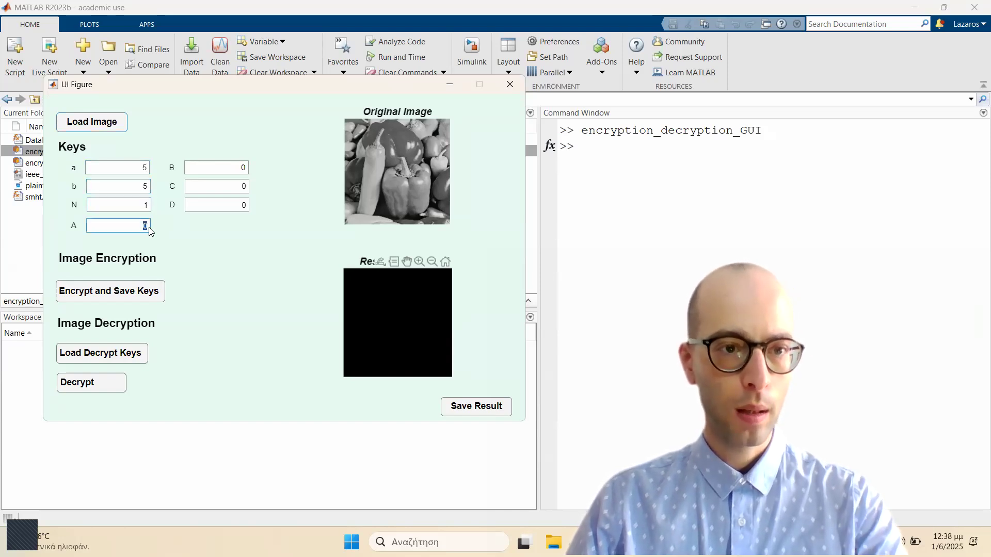
{"action": "type", "text": ".9"}
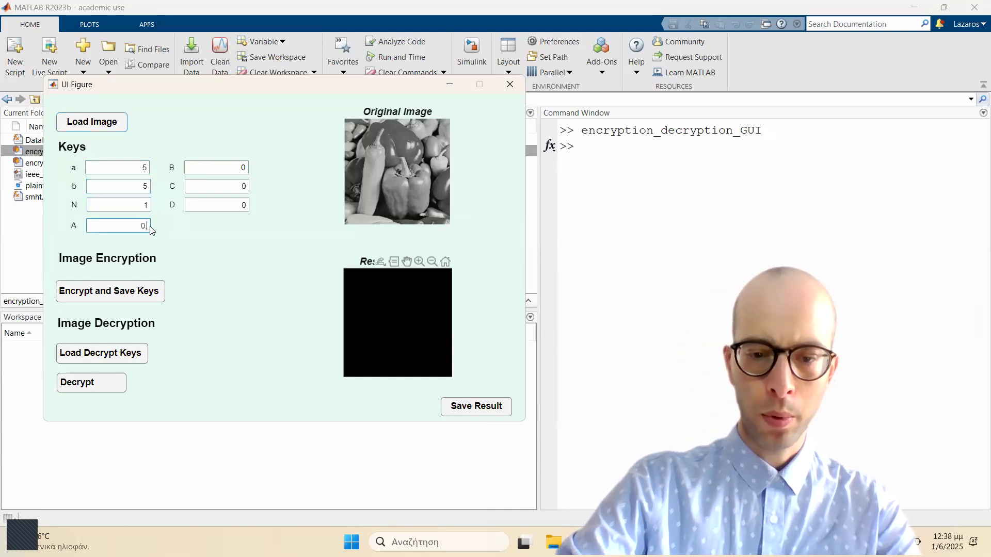
Step: Set keys B=0.73, C=1 and D=1, then run Encrypt and Save Keys
{"action": "double_click", "coordinate": [235, 164]}
{"action": "type", "text": "0."}
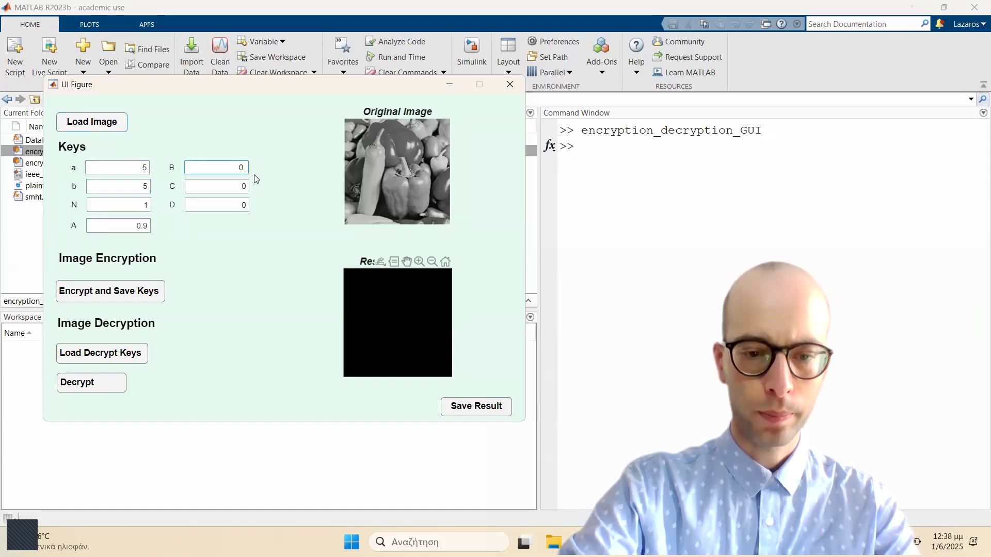
{"action": "type", "text": "73"}
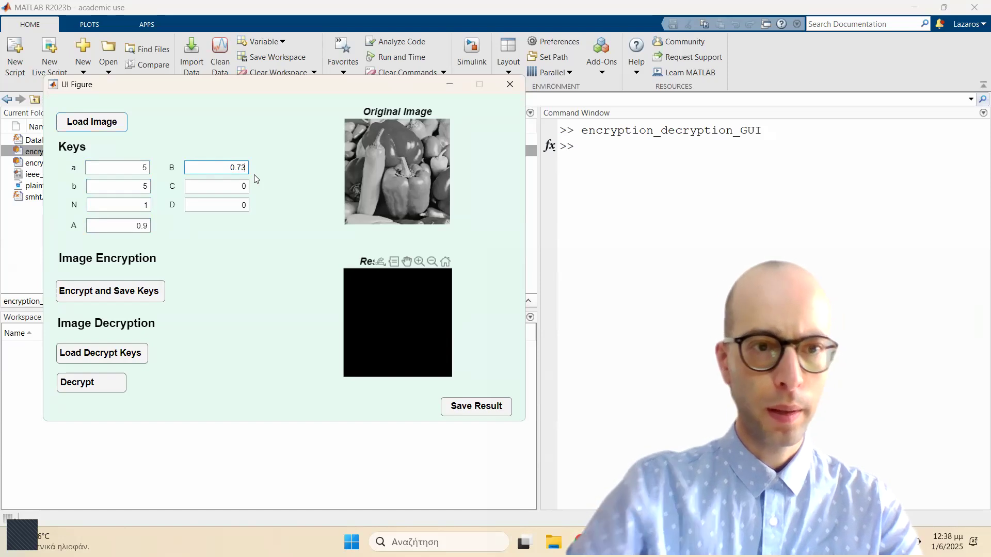
{"action": "double_click", "coordinate": [239, 184]}
{"action": "type", "text": "1"}
{"action": "double_click", "coordinate": [239, 205]}
{"action": "type", "text": "1"}
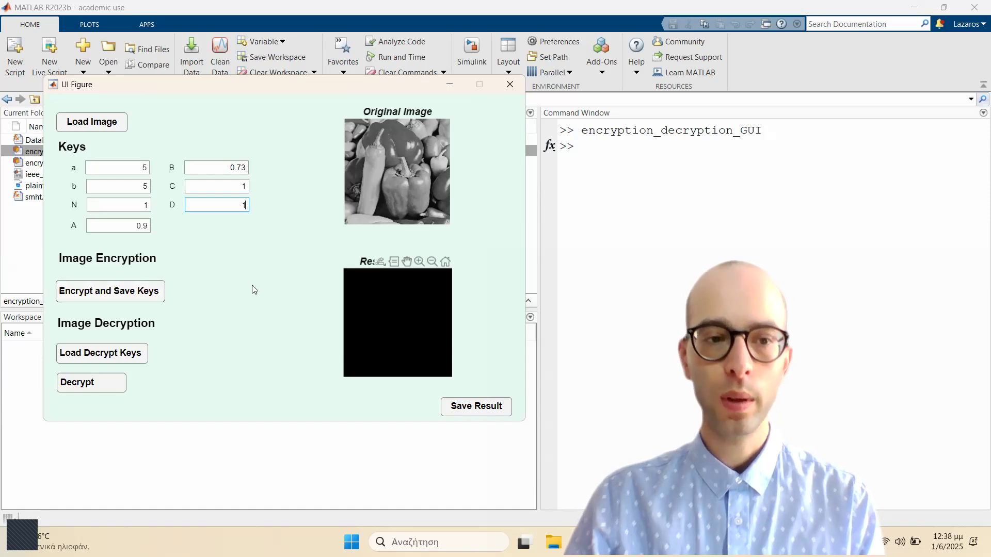
{"action": "left_click", "coordinate": [158, 298]}
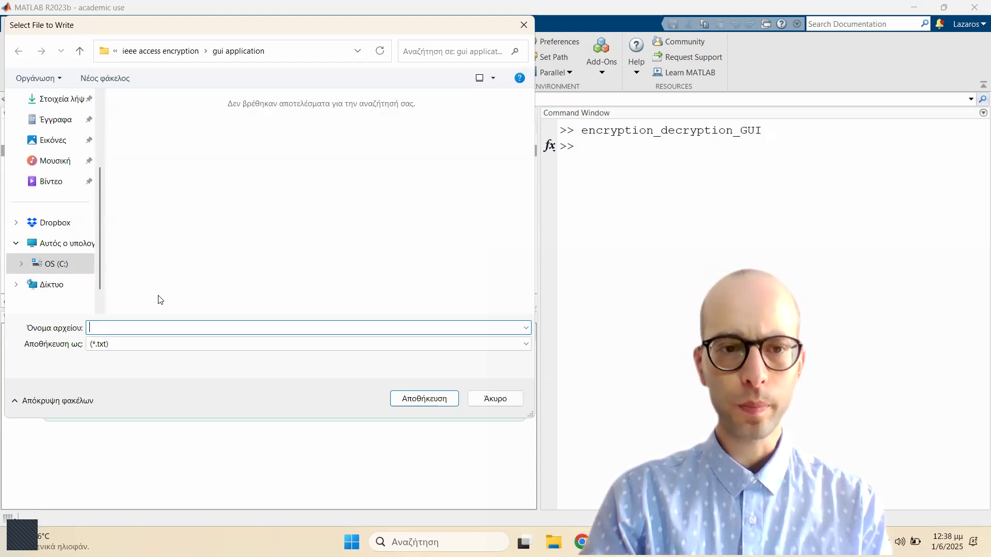
Step: Save the keys as secretkeys.txt in the gui folder and return to the app
{"action": "type", "text": "secretk"}
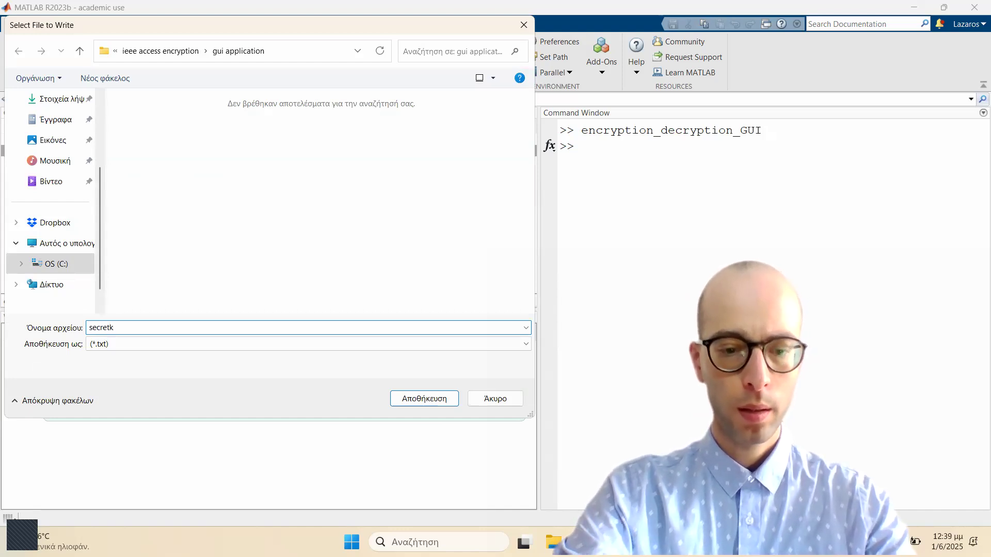
{"action": "type", "text": "eys"}
{"action": "left_click", "coordinate": [392, 400]}
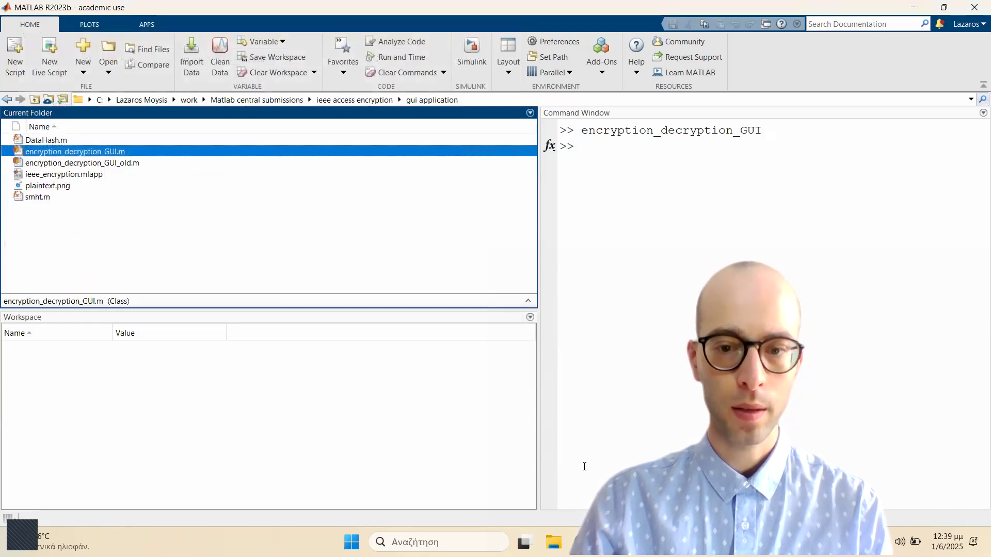
{"action": "mouse_move", "coordinate": [583, 542]}
{"action": "left_click", "coordinate": [702, 503]}
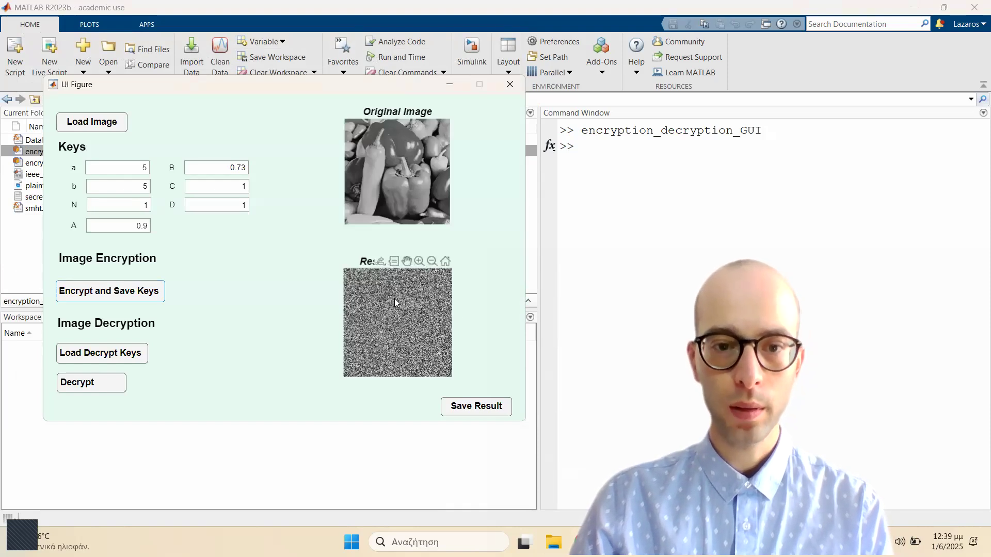
Step: Save the encrypted noise image as ciphertext.png and return to the encryption GUI
{"action": "left_click", "coordinate": [470, 408]}
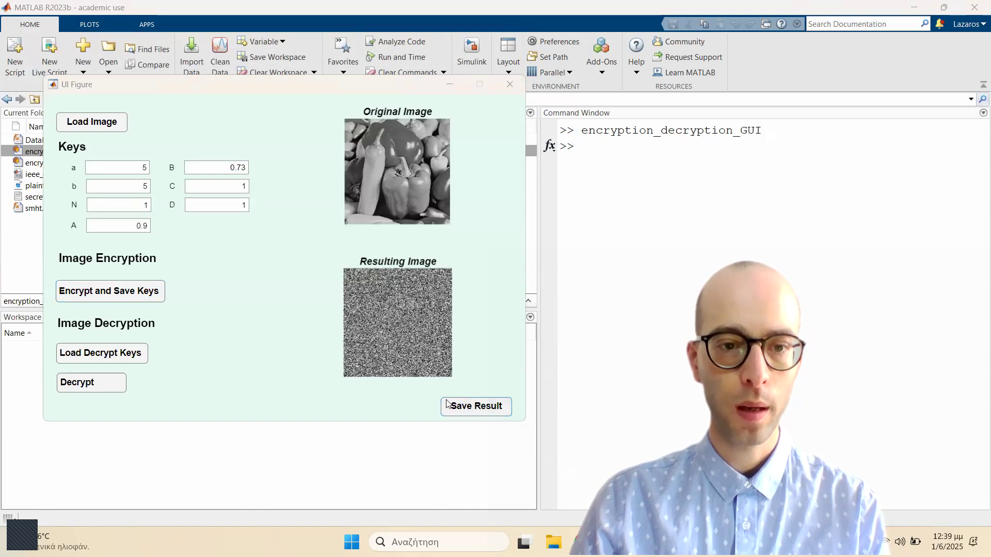
{"action": "type", "text": "ci"}
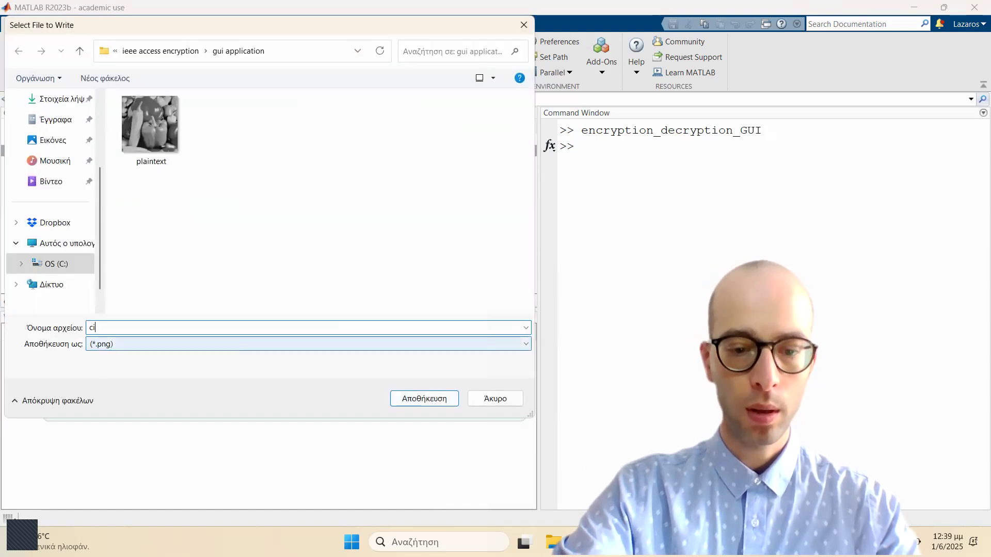
{"action": "type", "text": "phertext"}
{"action": "left_click", "coordinate": [404, 402]}
{"action": "mouse_move", "coordinate": [583, 542]}
{"action": "left_click", "coordinate": [702, 465]}
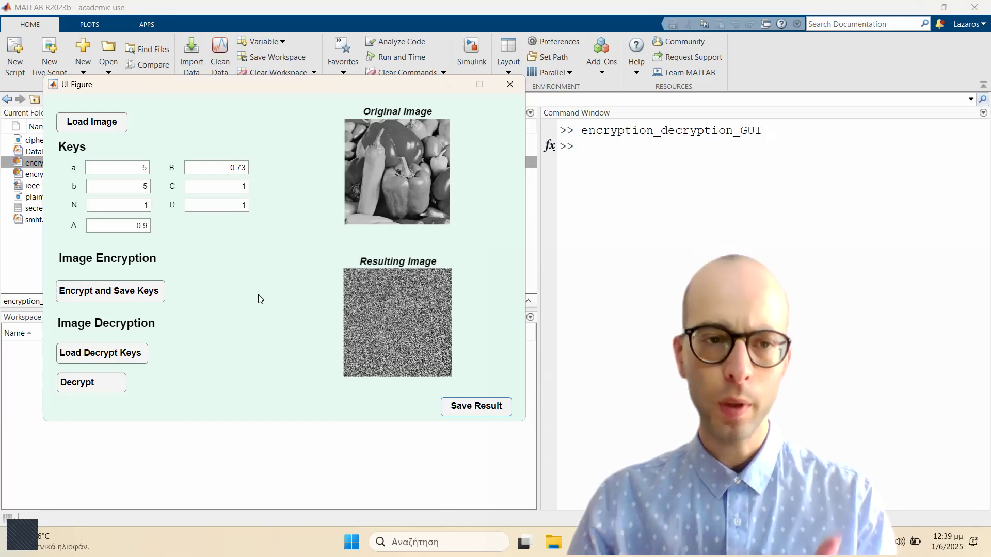
Step: Cancel the image load and rerun encryption_decryption_GUI.m for a fresh app with all keys at 0
{"action": "left_click", "coordinate": [118, 128]}
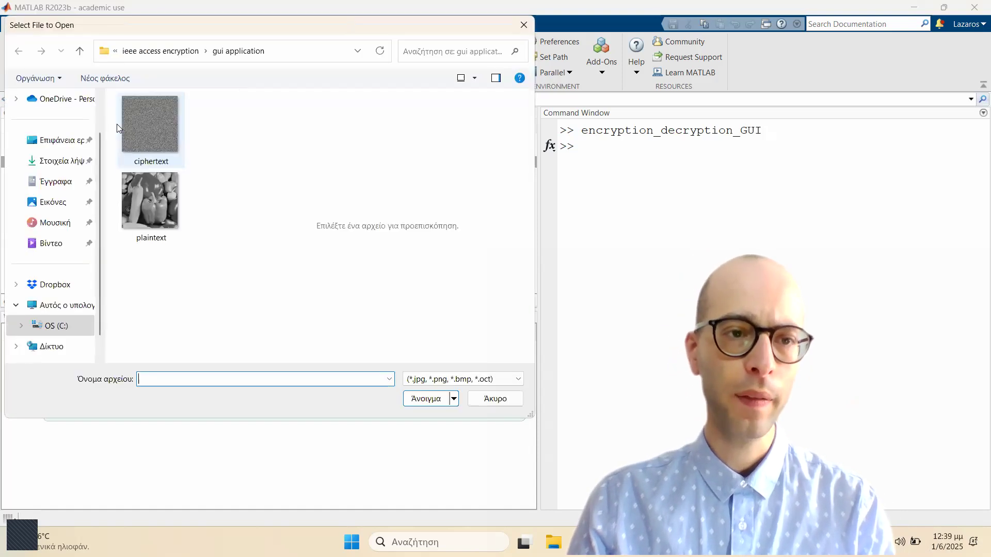
{"action": "left_click", "coordinate": [148, 122]}
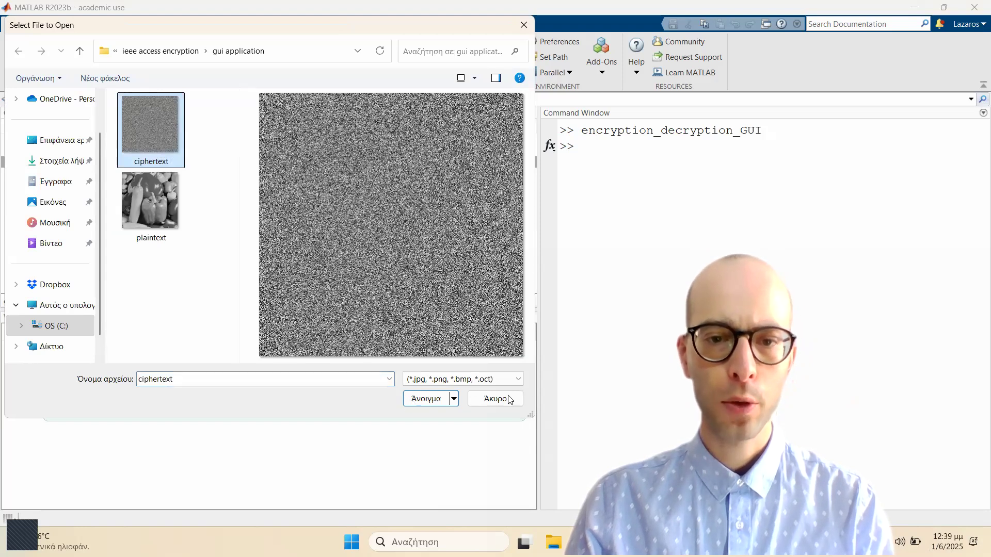
{"action": "left_click", "coordinate": [509, 400]}
{"action": "mouse_move", "coordinate": [584, 542]}
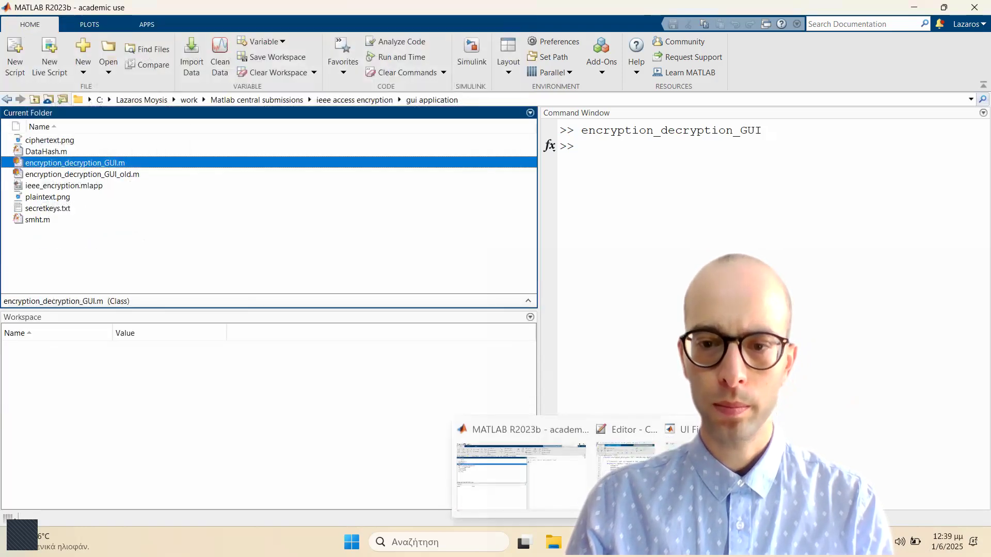
{"action": "left_click", "coordinate": [624, 465]}
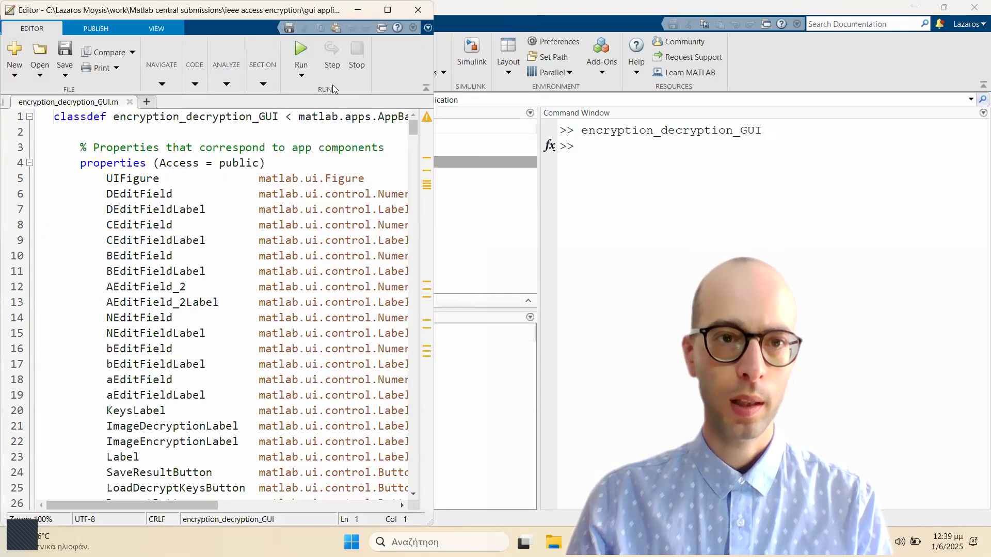
{"action": "left_click", "coordinate": [301, 51]}
{"action": "left_click", "coordinate": [357, 10]}
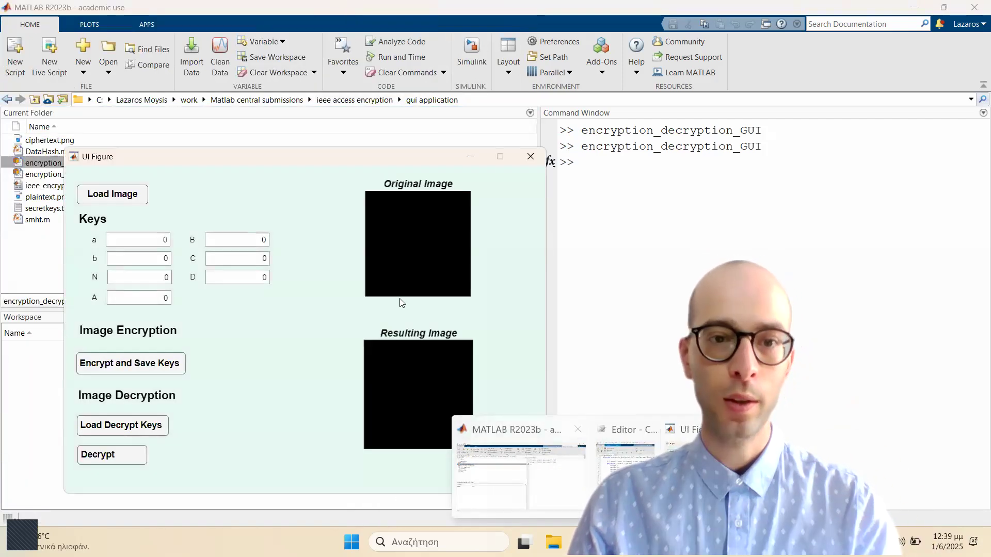
Step: Load ciphertext.png into the fresh GUI as the original image
{"action": "left_click", "coordinate": [113, 196]}
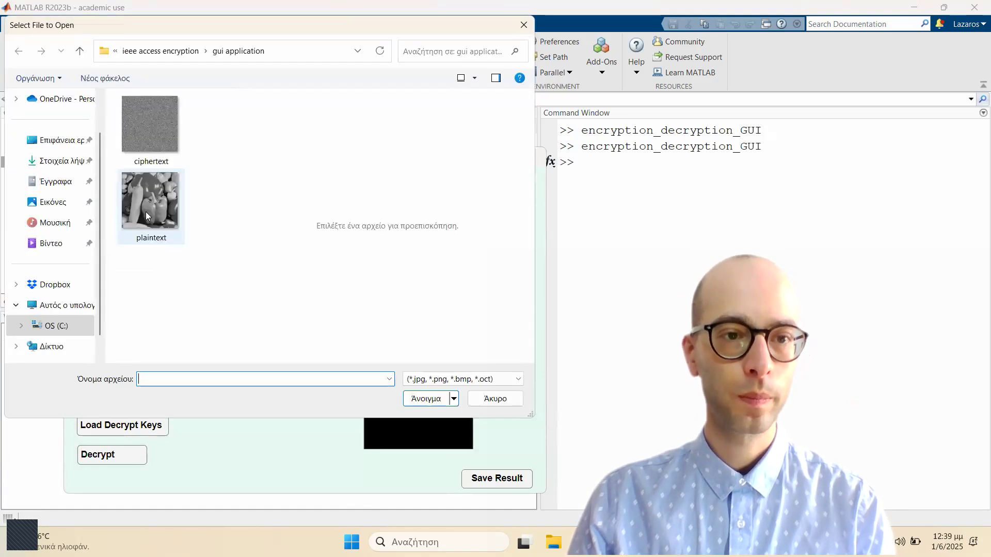
{"action": "left_click", "coordinate": [146, 135]}
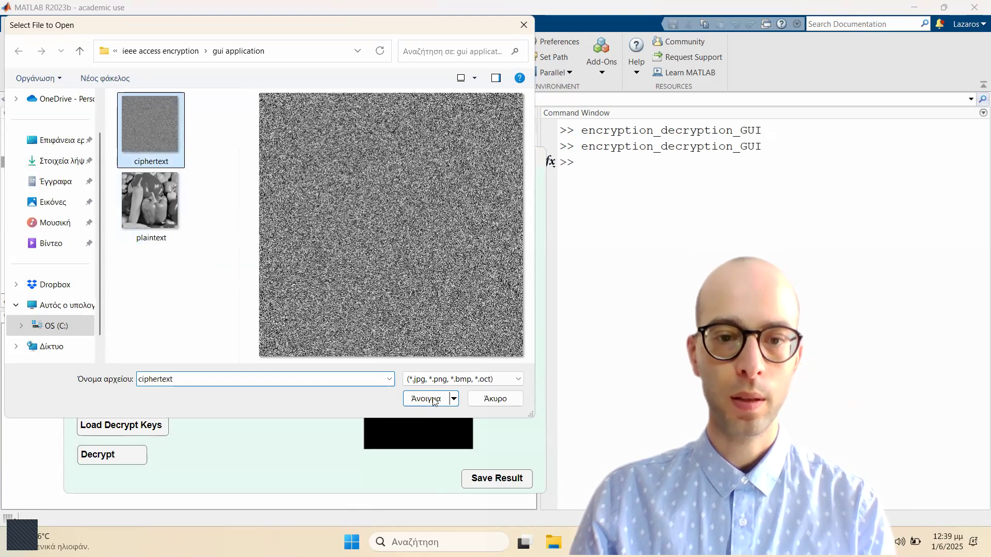
{"action": "left_click", "coordinate": [421, 399]}
{"action": "mouse_move", "coordinate": [583, 542]}
{"action": "left_click", "coordinate": [681, 465]}
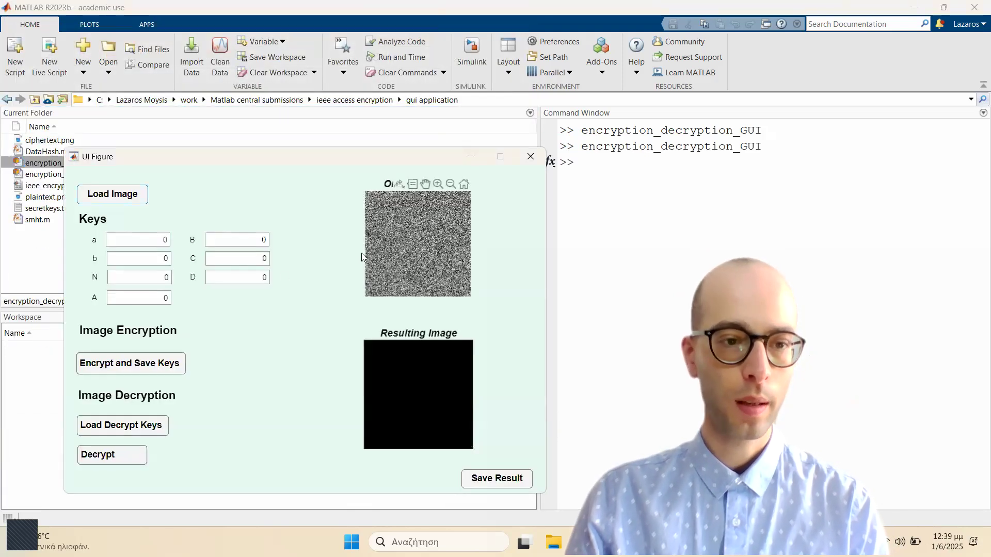
Step: Load secretkeys.txt as the decryption key file
{"action": "left_click", "coordinate": [148, 428]}
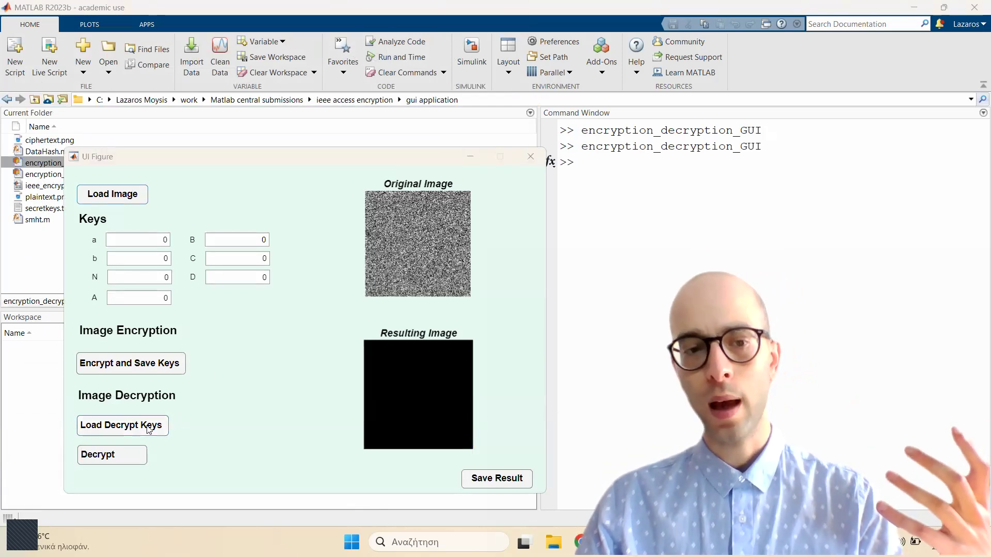
{"action": "left_click", "coordinate": [146, 135]}
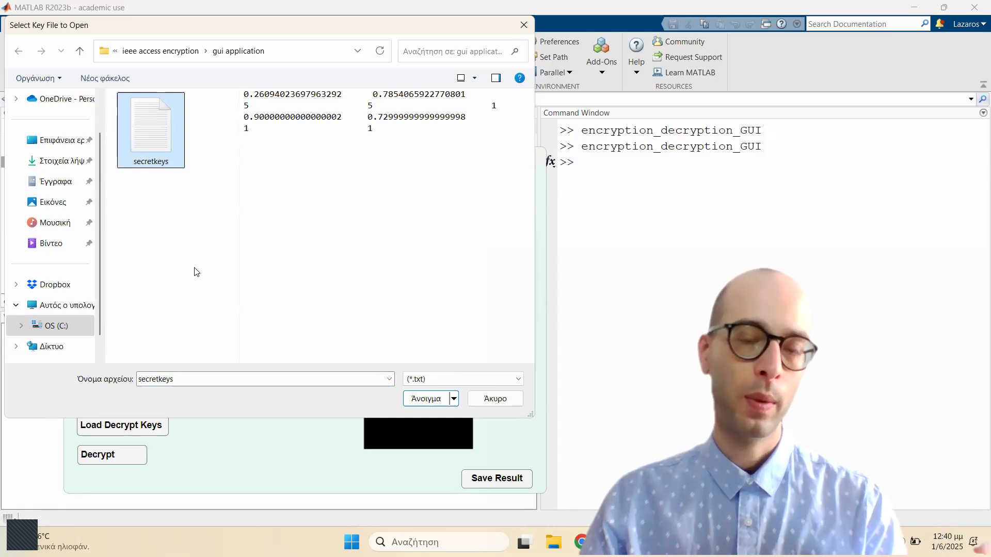
{"action": "left_click", "coordinate": [413, 400]}
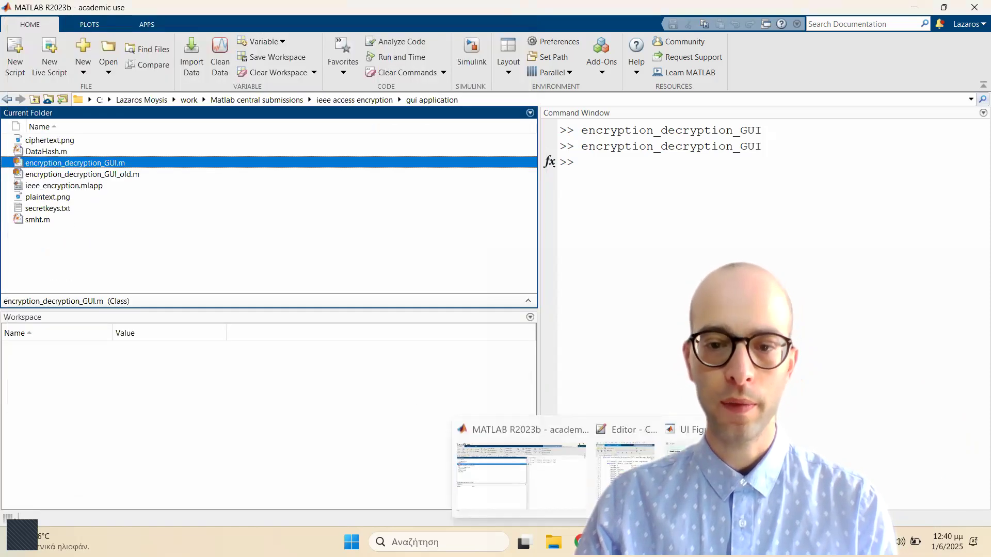
{"action": "left_click", "coordinate": [718, 472]}
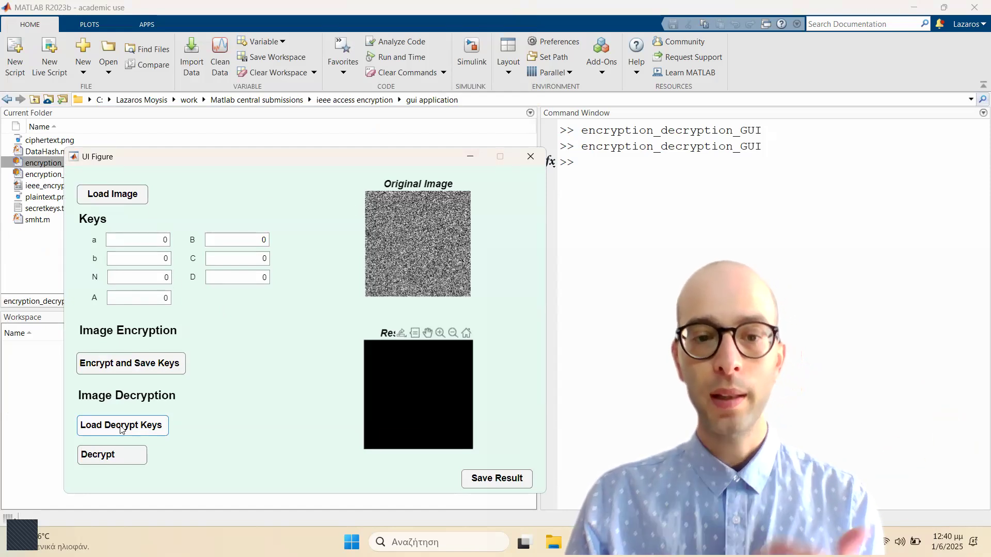
Step: Decrypt the ciphertext to recover the grayscale peppers image
{"action": "left_click", "coordinate": [133, 459]}
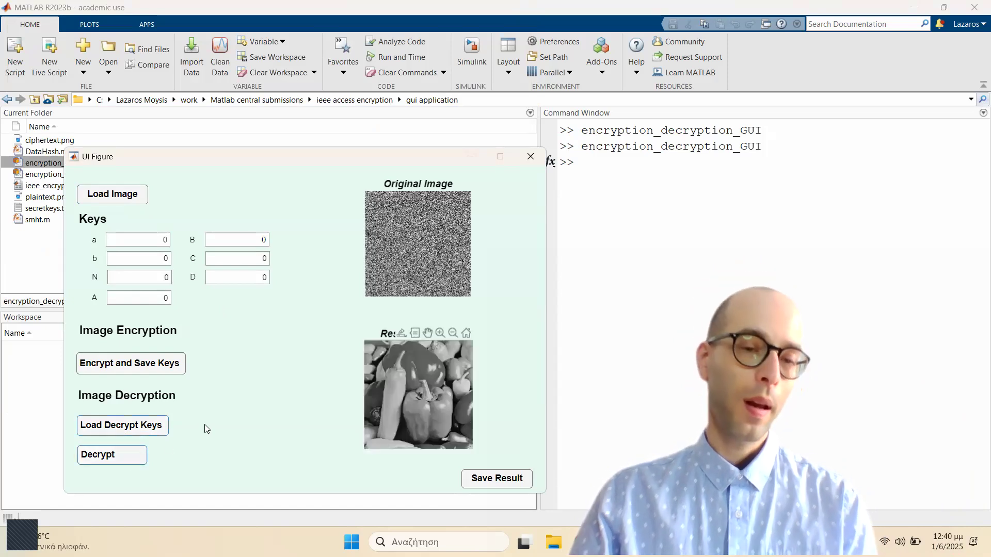